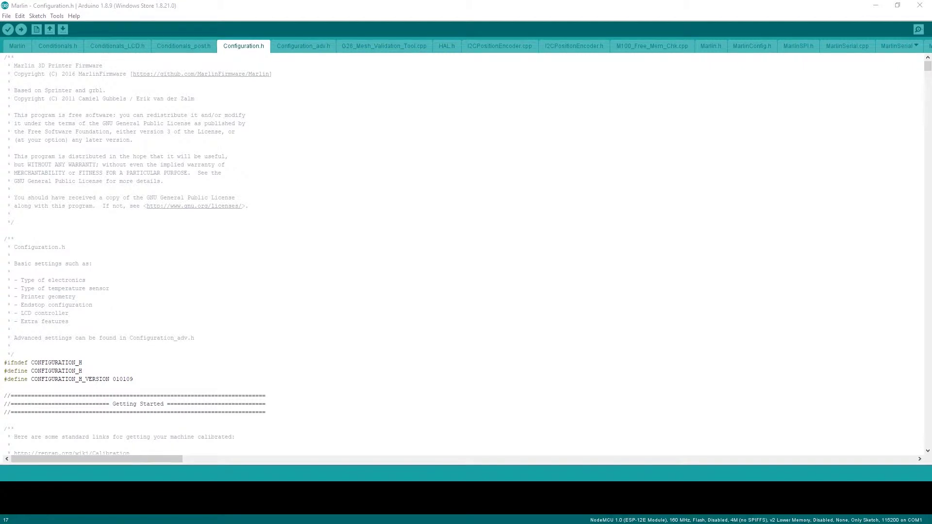
Find NOZZLE_PARK_FEATURE in Configuration.h and confirm it is enabled
click(306, 233)
key(ctrl+f)
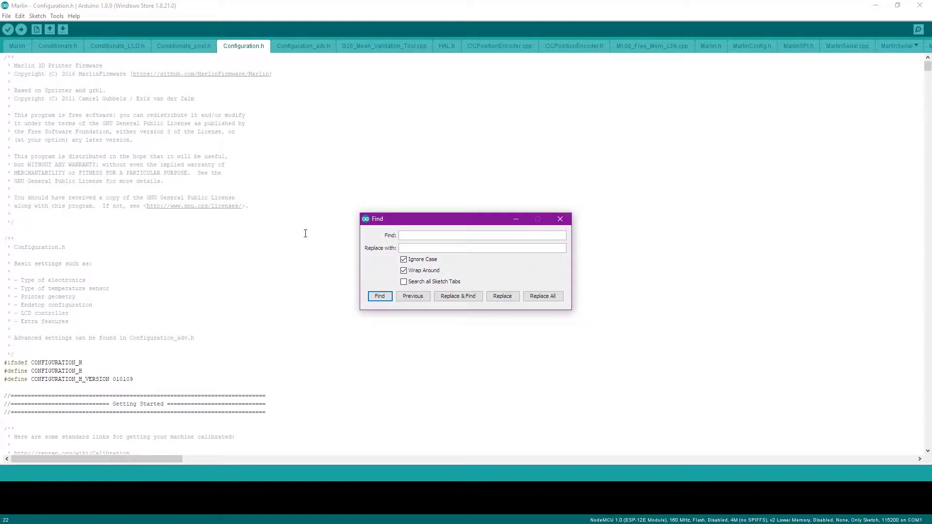
text(nozzle park)
key(Return)
key(Escape)
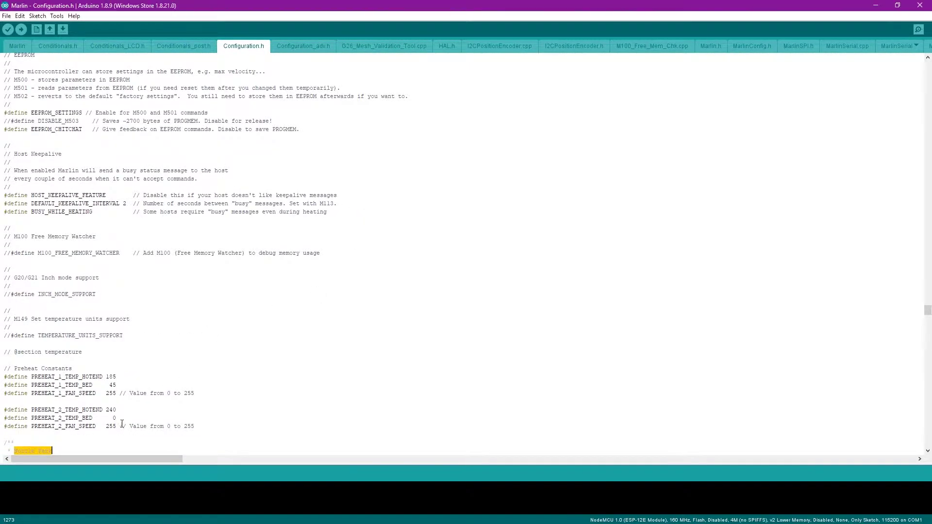
scroll(122, 424, down, 8)
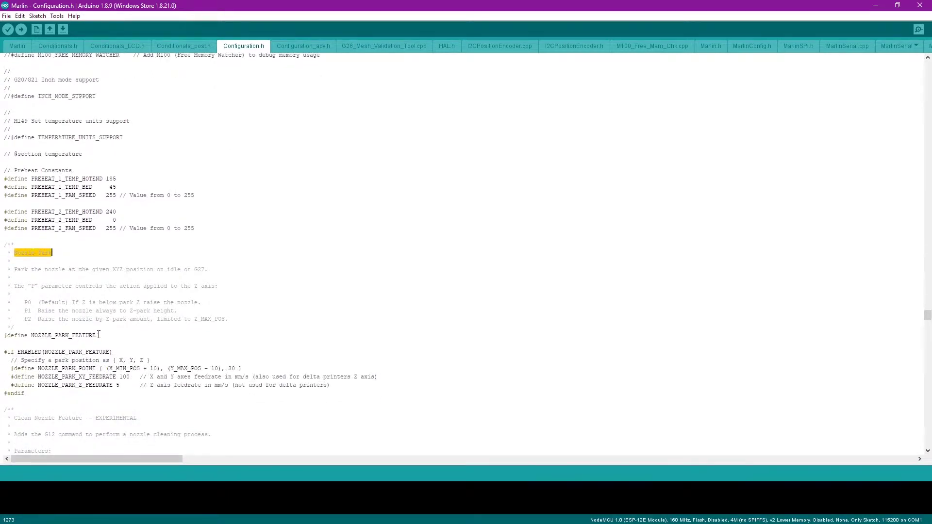
drag(98, 335, 4, 335)
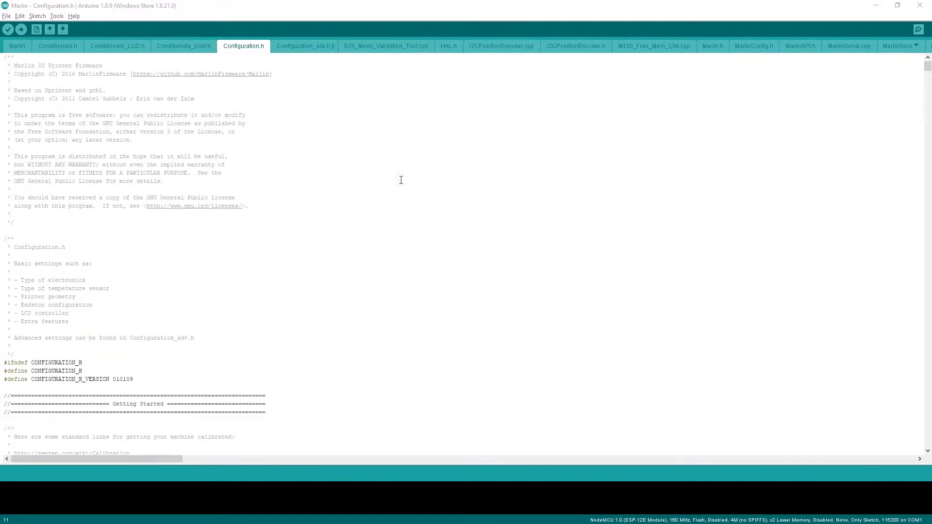
Confirm EXTRUDE_MAXLENGTH is 1200, then return to the top of Configuration.h
click(364, 166)
key(ctrl+f)
text(ext)
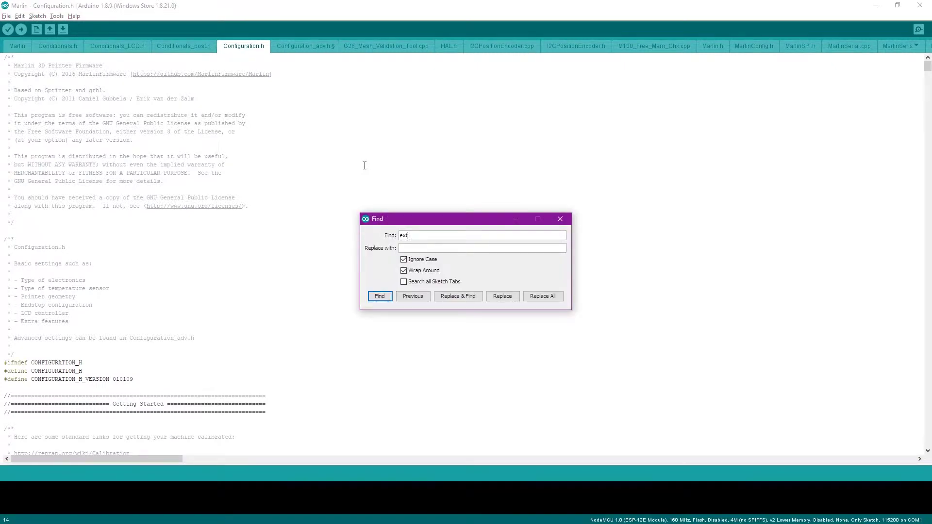
text(rude_maxlength)
key(Return)
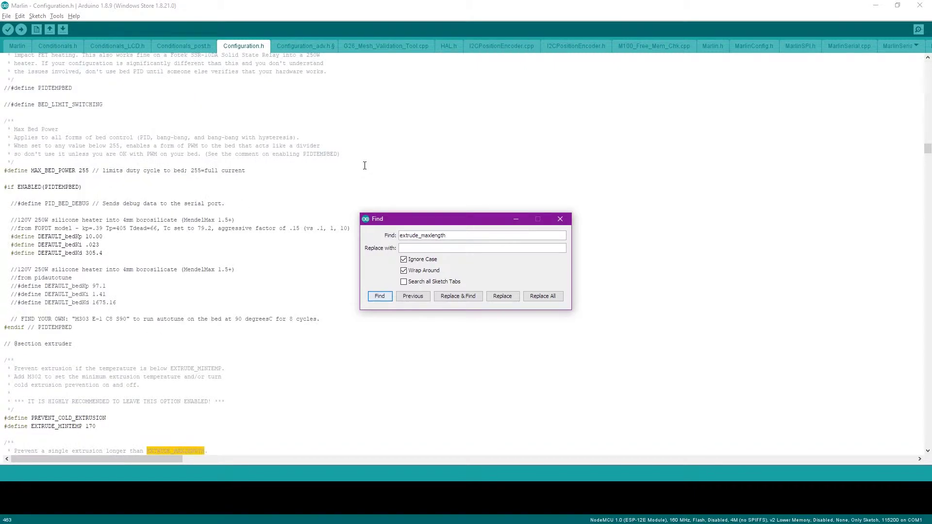
key(Escape)
key(Down)
key(Down)
key(Down)
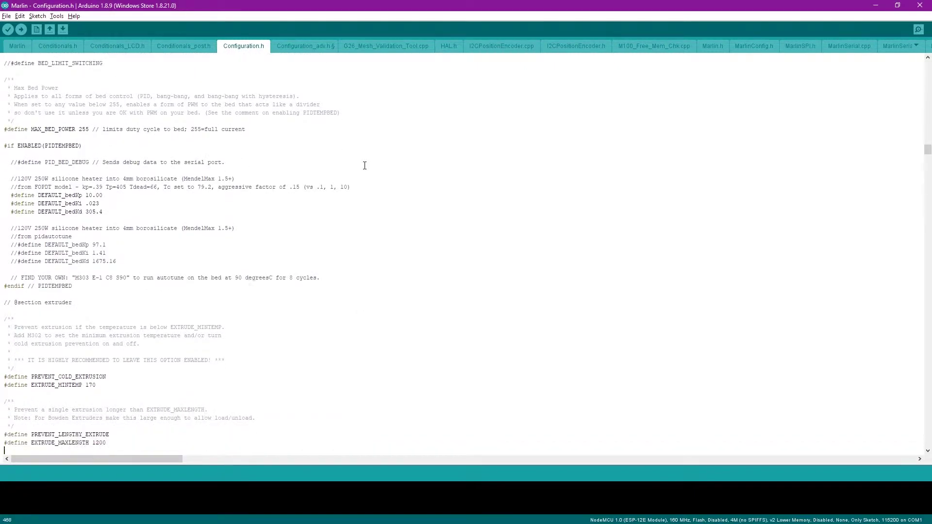
key(shift+Left)
key(shift+Left)
key(shift+Left)
key(shift+Left)
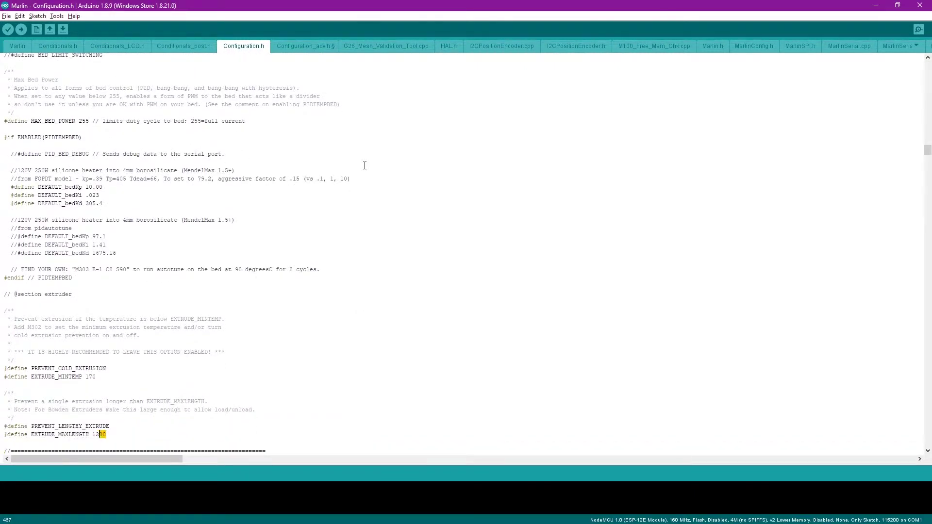
key(Right)
key(Down)
key(ctrl+Home)
Check that DEFAULT_MAX_FEEDRATE's extruder value is 50, then switch to Configuration_adv.h
key(ctrl+f)
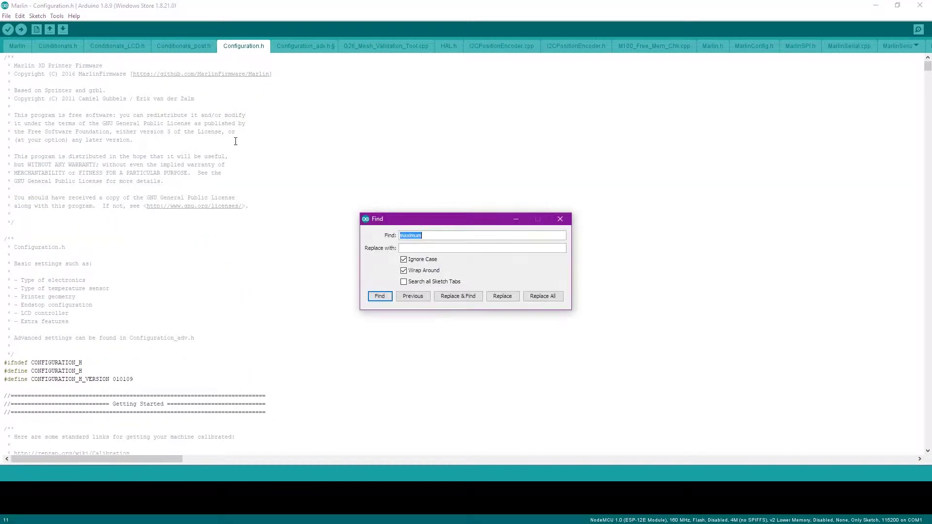
text(max_freed)
key(BackSpace)
key(BackSpace)
key(BackSpace)
key(BackSpace)
text(eedrate)
key(Return)
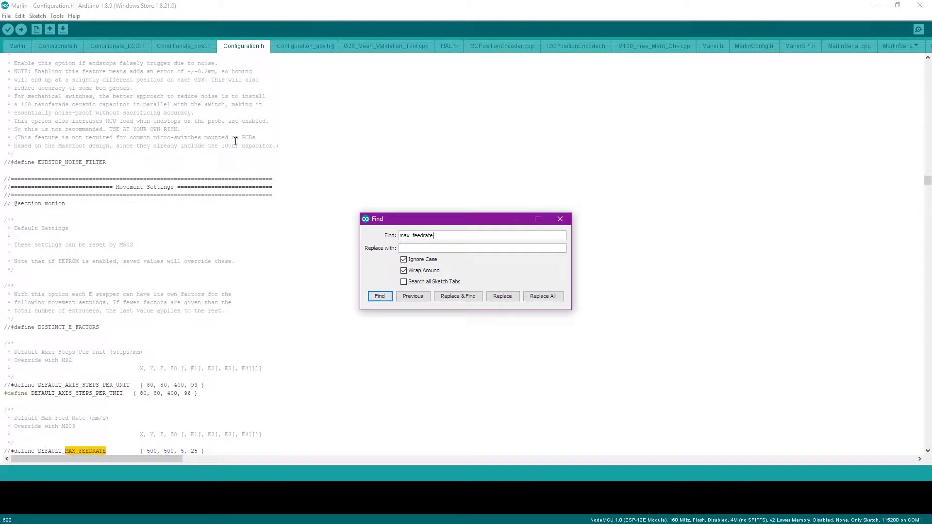
key(Escape)
scroll(236, 141, down, 6)
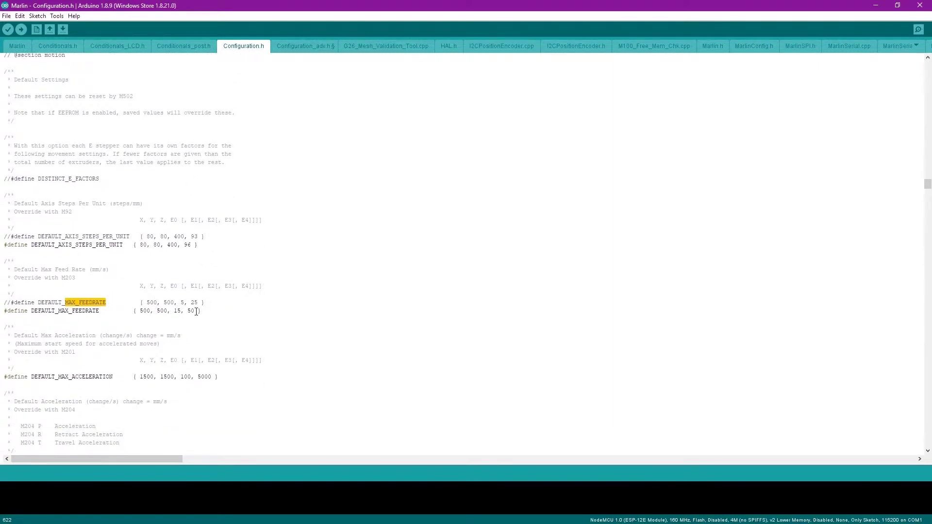
drag(196, 311, 188, 311)
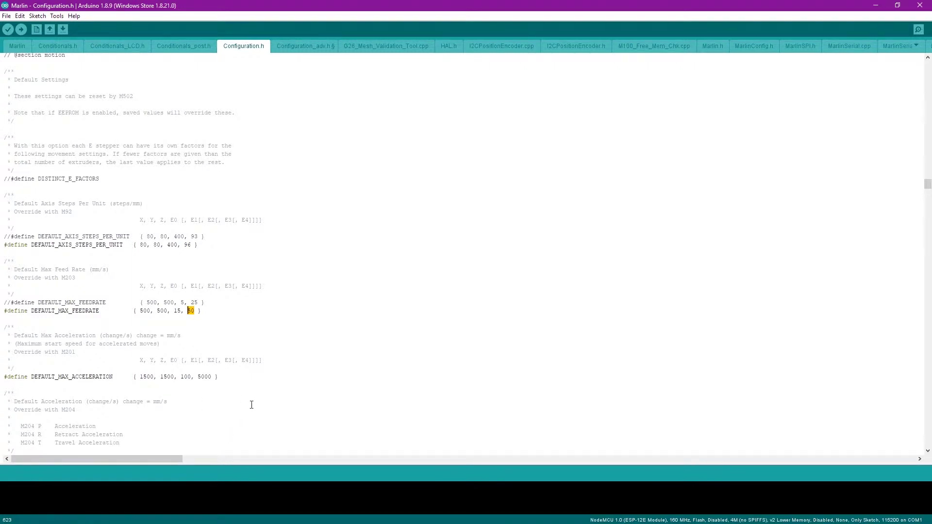
click(211, 311)
key(ctrl+alt+Right)
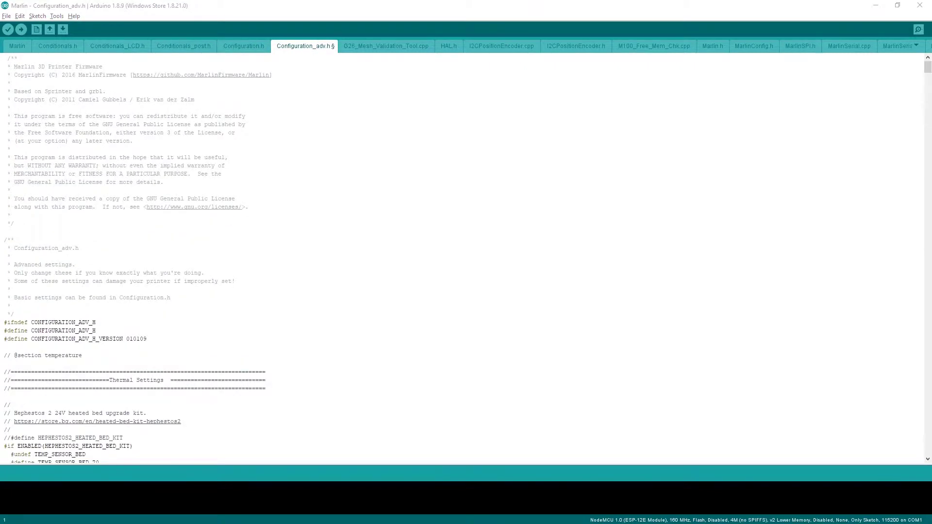
Search Configuration_adv.h for ADVANCED_PAUSE and mark the ADVANCED_PAUSE_FEATURE define line
click(332, 203)
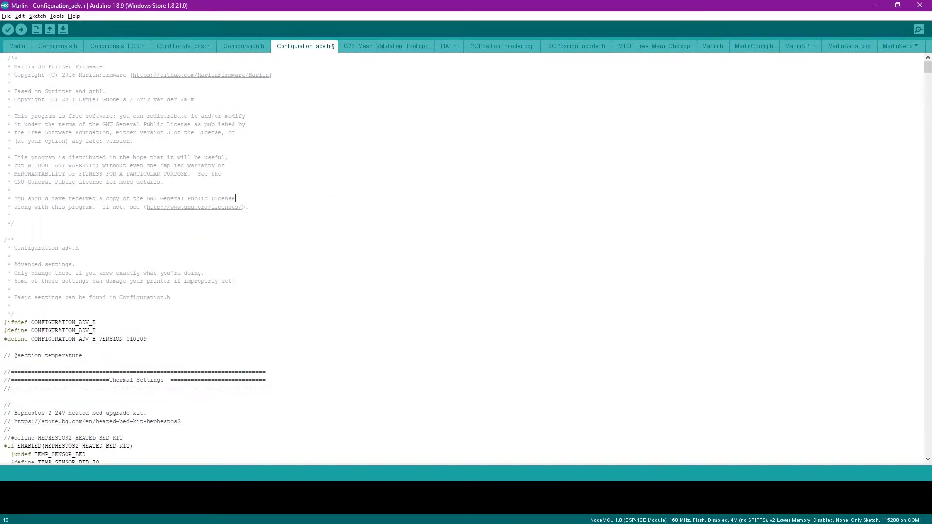
key(ctrl+f)
text(advanced_pause)
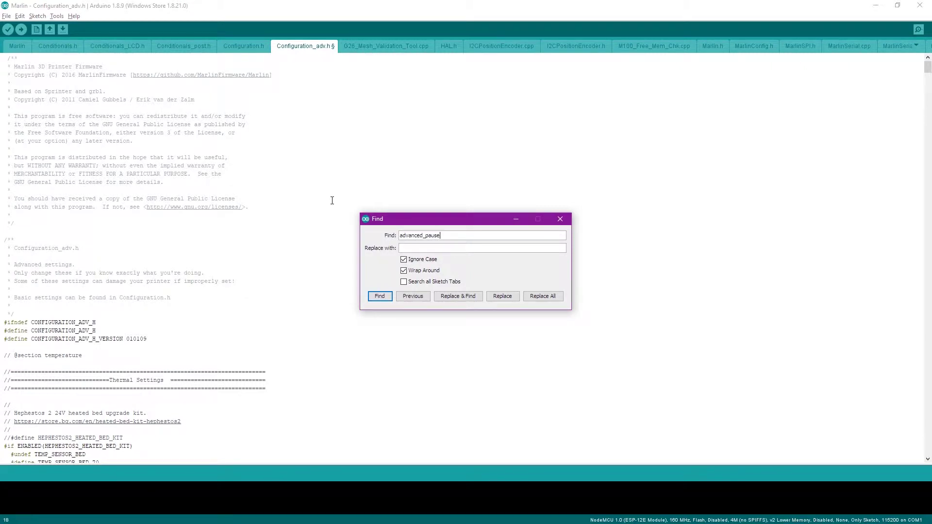
key(Return)
key(Escape)
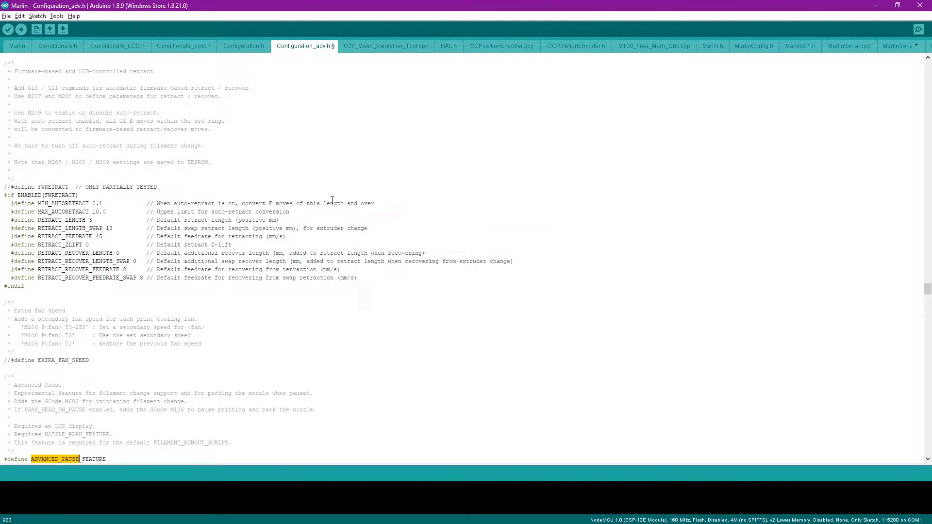
scroll(83, 193, down, 11)
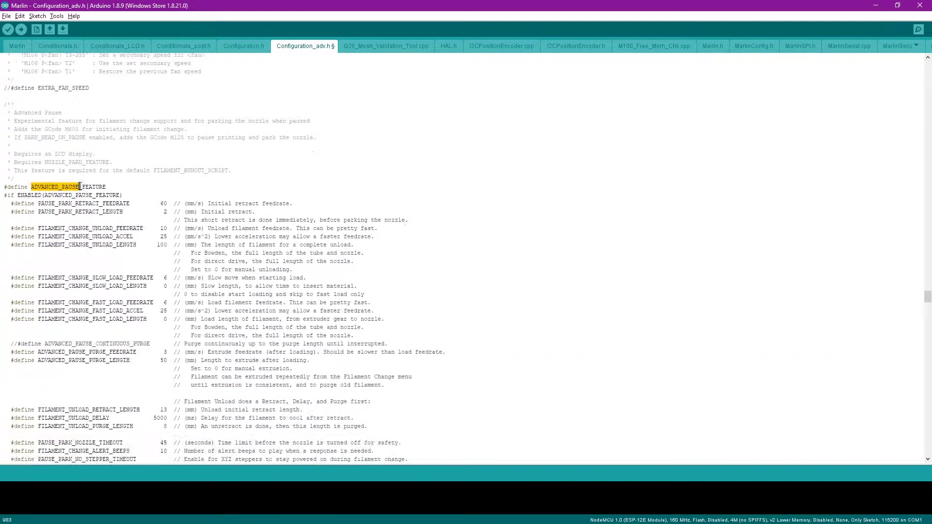
drag(115, 187, 2, 187)
scroll(155, 194, down, 2)
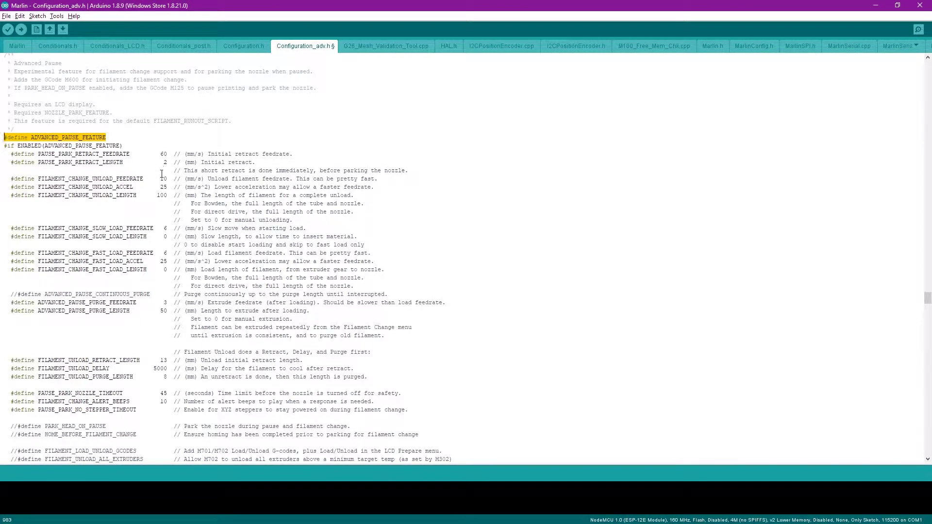
Set the filament change unload feedrate to 35 and unload length to 480
drag(161, 178, 164, 172)
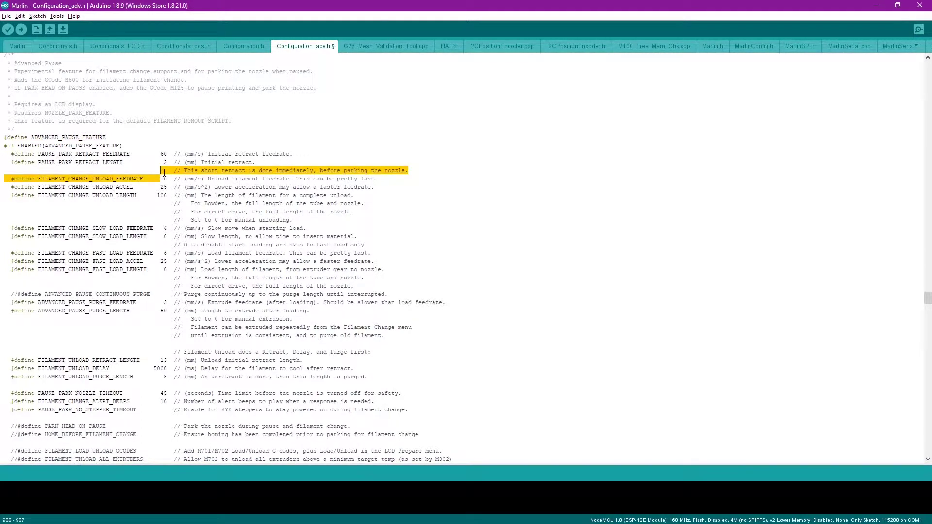
double_click(164, 175)
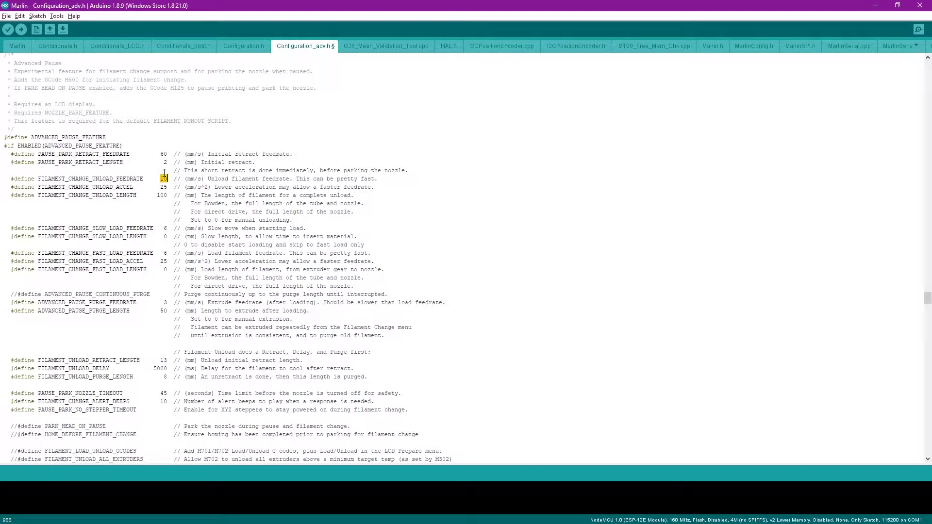
text(35)
key(Down)
key(shift+Left)
key(shift+Left)
key(shift+Left)
text(48)
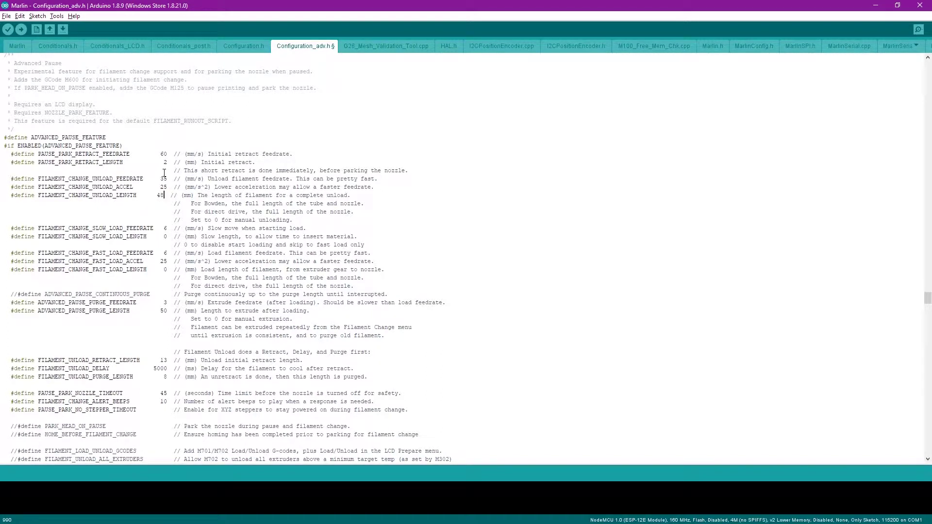
text(0)
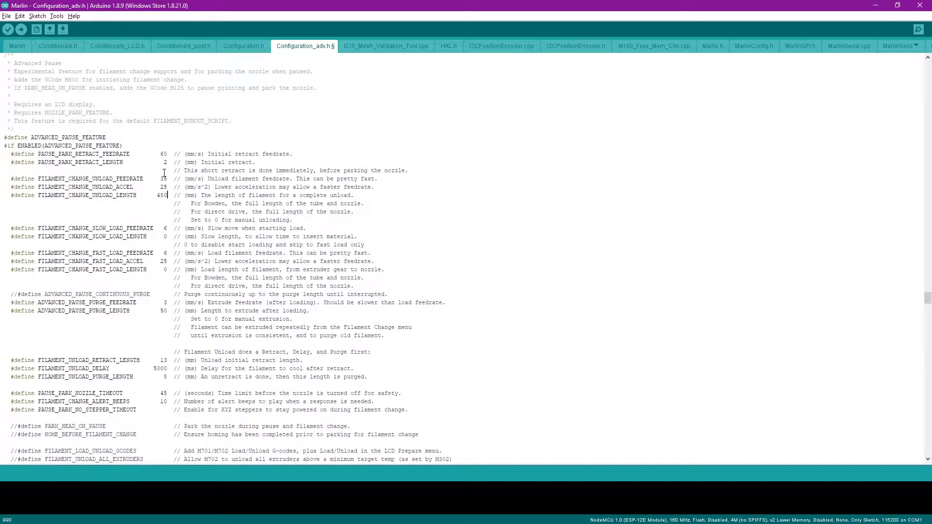
Set the slow load feedrate to 35 and slow load length to 400
key(Down)
key(Down)
key(Left)
key(shift+Left)
text(35)
key(shift+Left)
text(400)
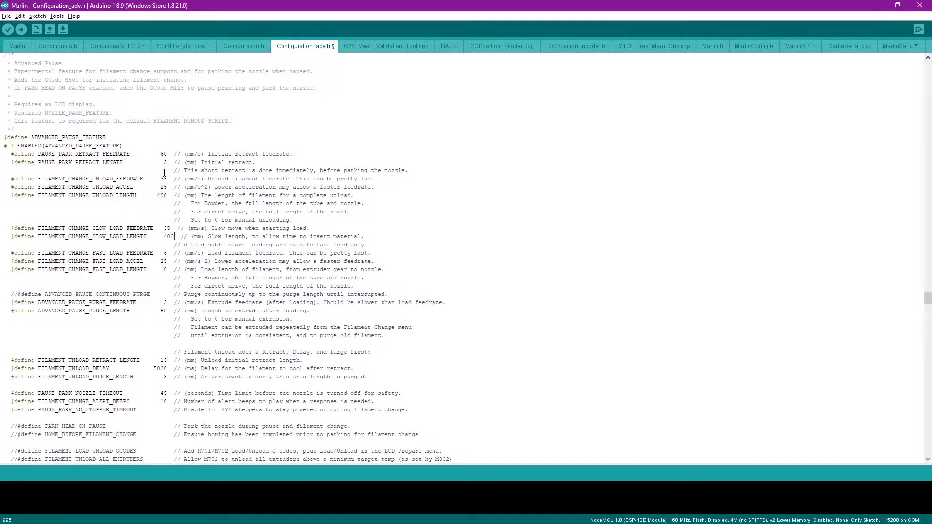
key(Delete)
key(Delete)
key(Down)
key(Down)
key(Down)
Enter fast load length 1, purge length 35, park timeout 90 and alert beeps 25
key(shift+Left)
key(Down)
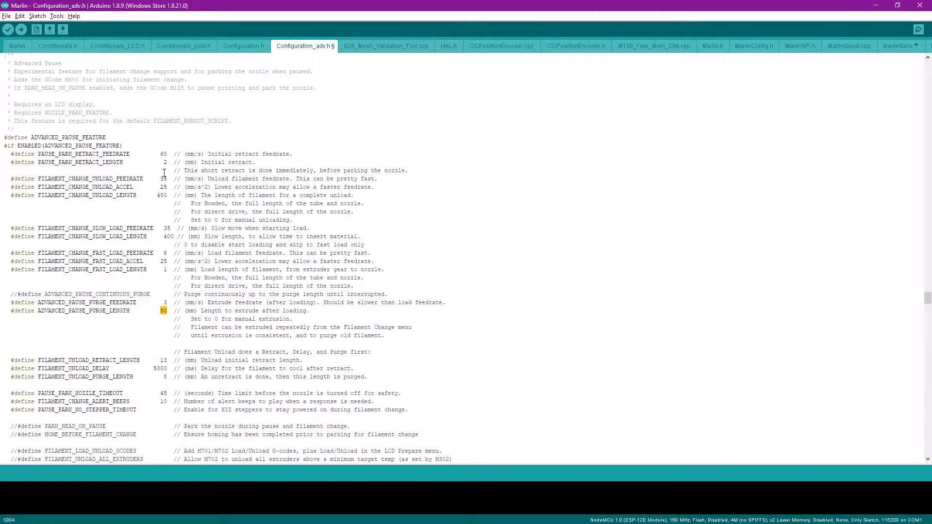
text(35)
text(90)
key(Down)
key(shift+Left)
key(shift+Left)
text(25)
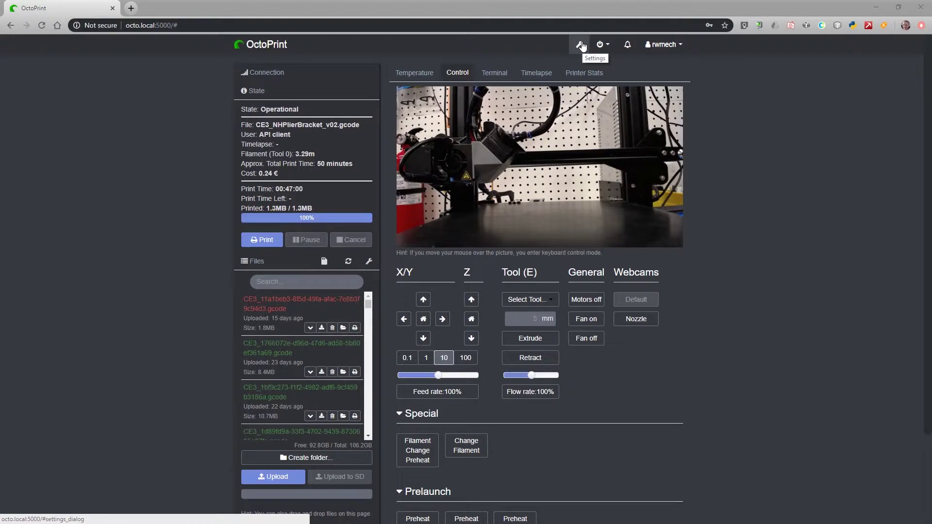
Open the Change Filament control for editing in OctoPrint's Custom Control Editor
click(581, 44)
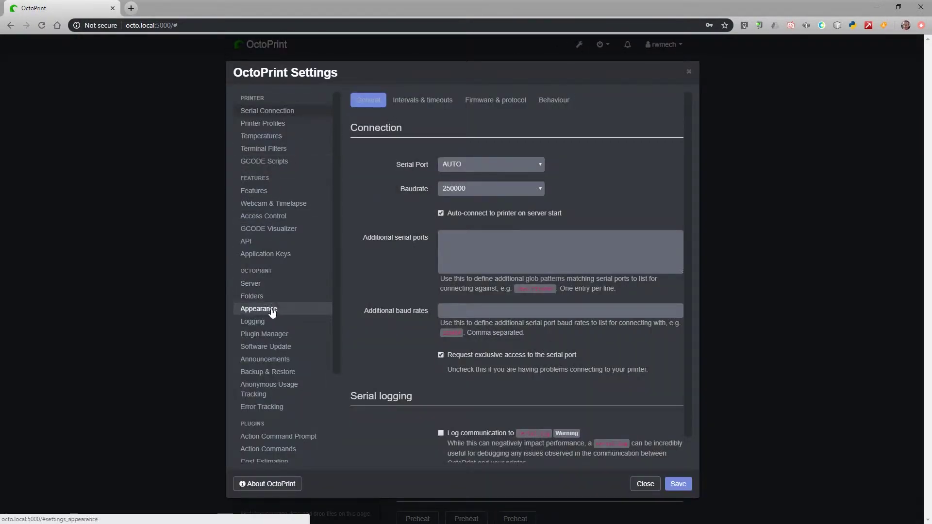
scroll(280, 325, down, 2)
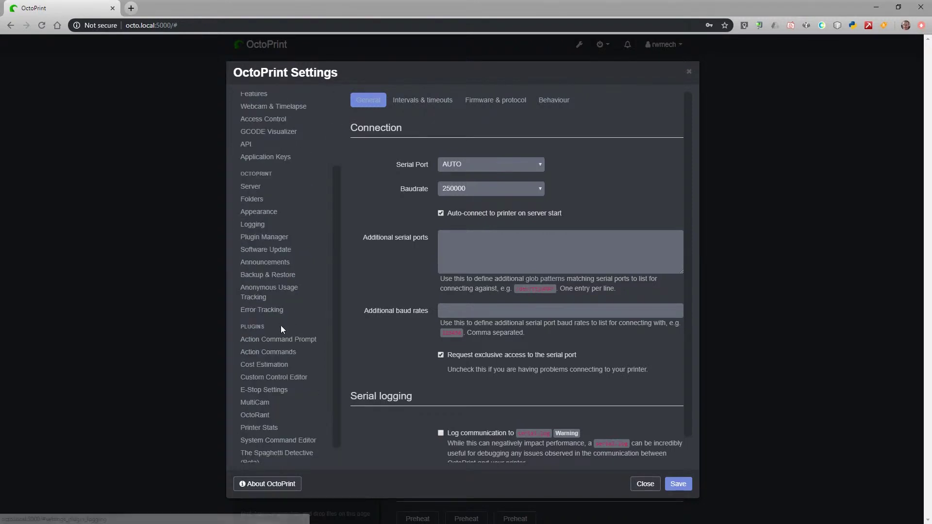
click(286, 381)
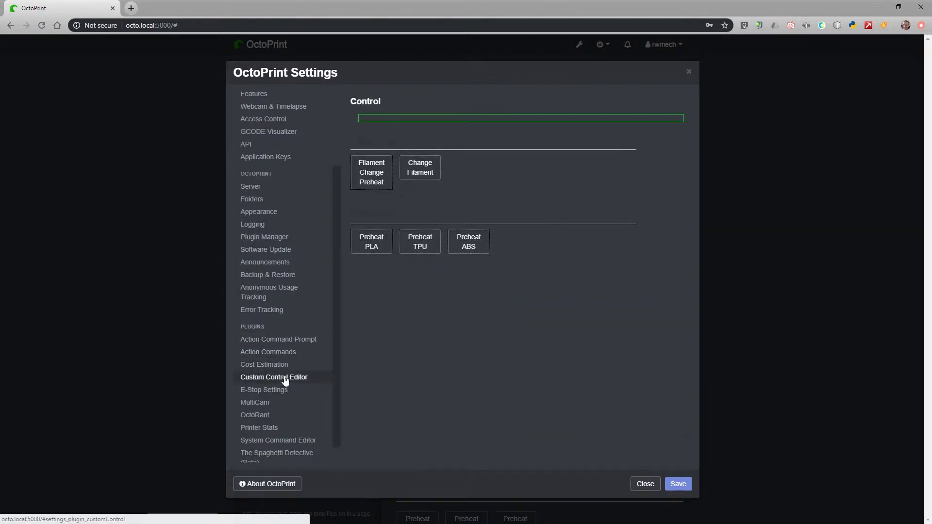
right_click(421, 168)
click(436, 177)
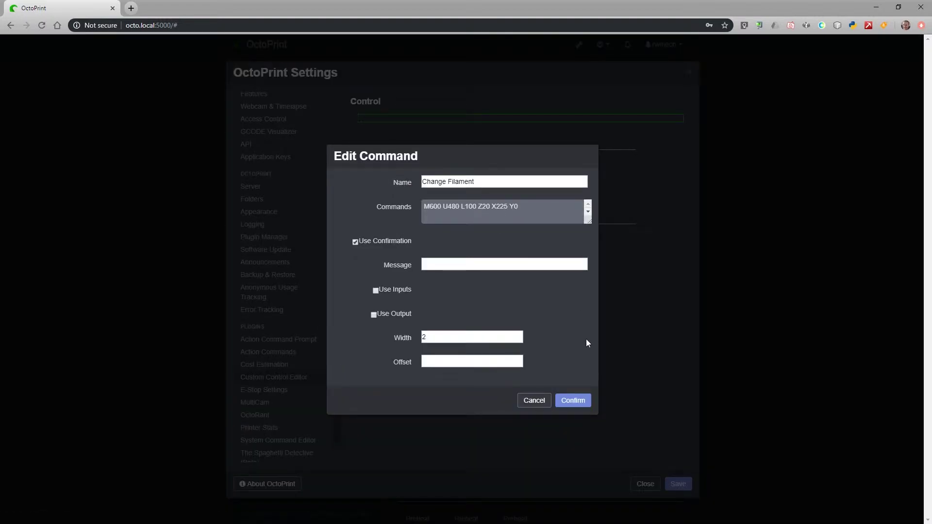
Review the M600 command's parameters U480, Z20 and Y0
click(440, 206)
double_click(441, 207)
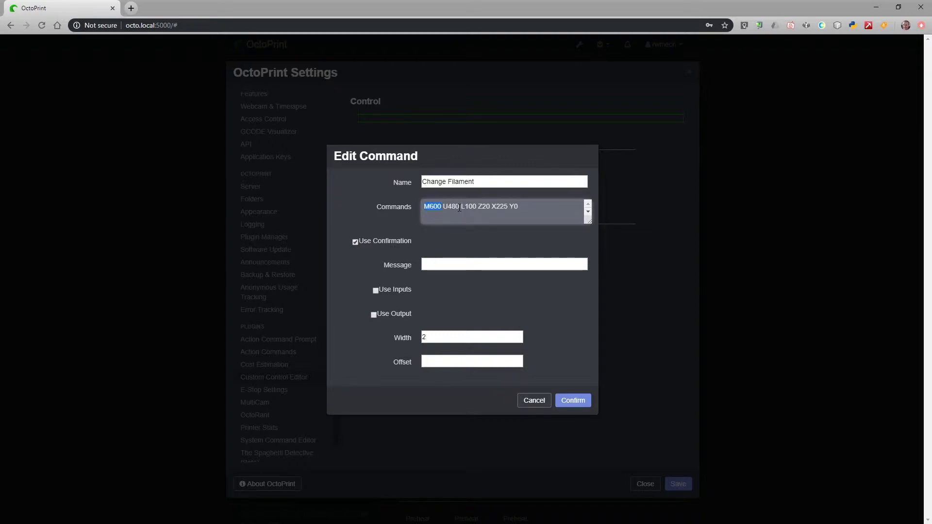
drag(459, 207, 445, 206)
click(477, 206)
drag(486, 207, 479, 208)
click(549, 215)
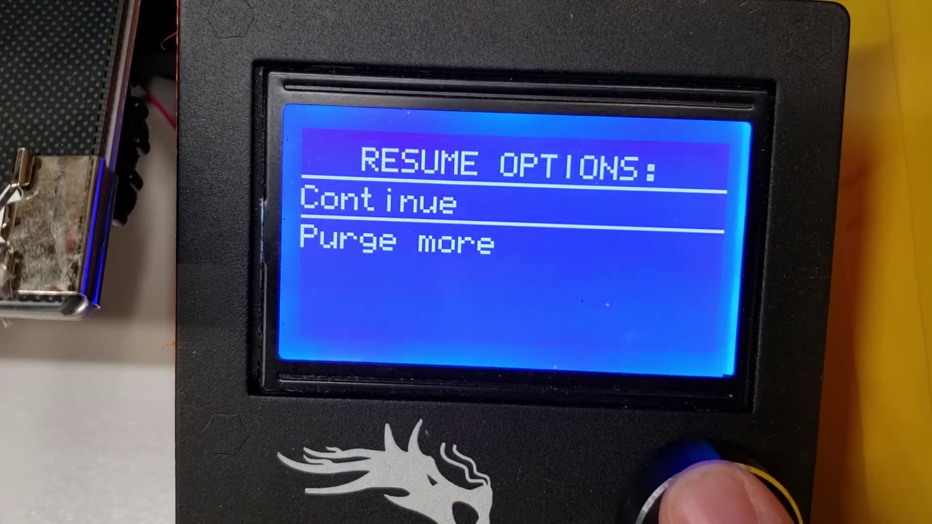
Choose Continue in the LCD's RESUME OPTIONS to resume printing
click(704, 486)
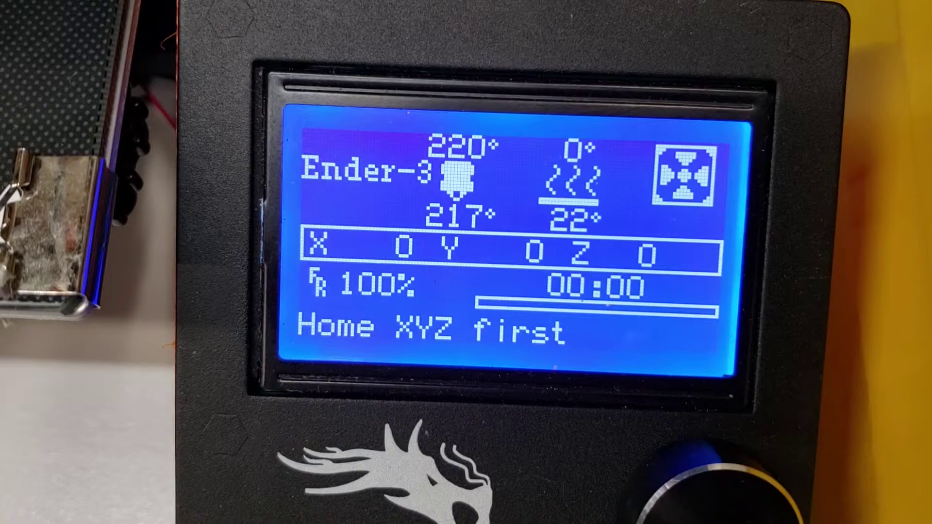